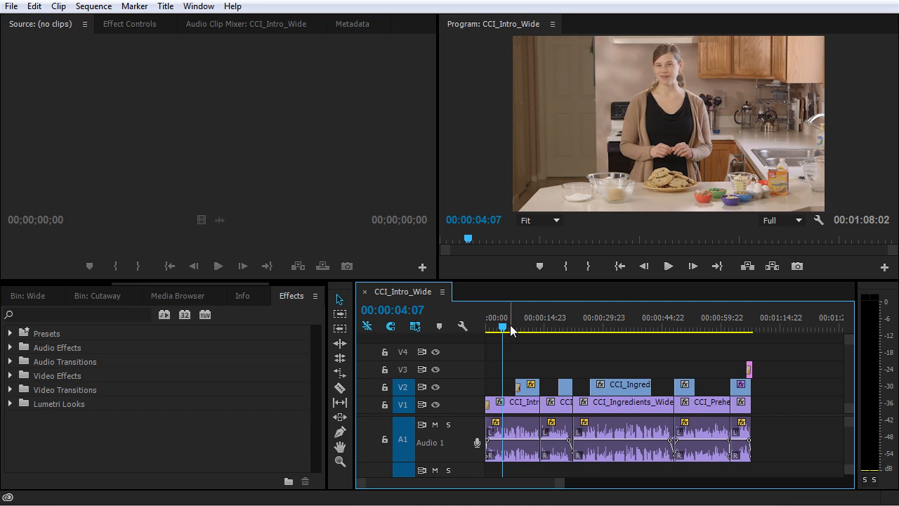
Play the CCI_Intro_Wide sequence from its start to check the dialogue levels.
key("Home")
key("space")
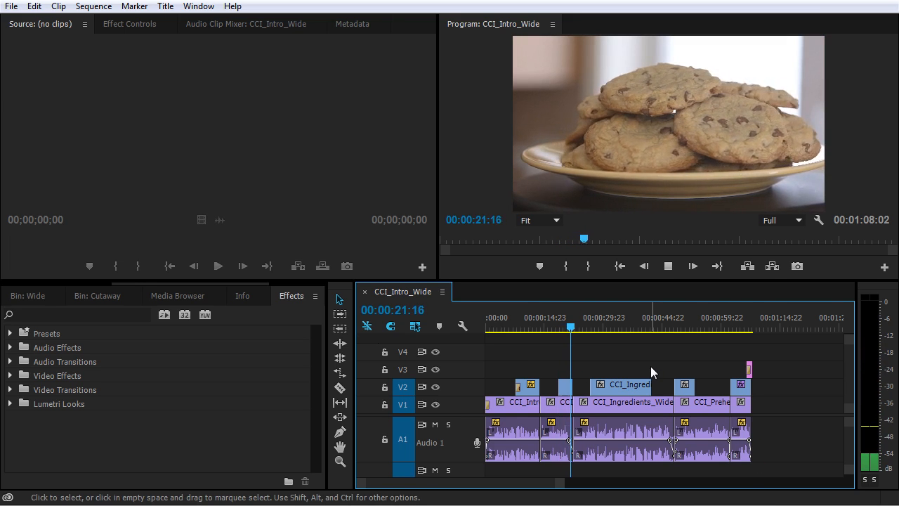
key("space")
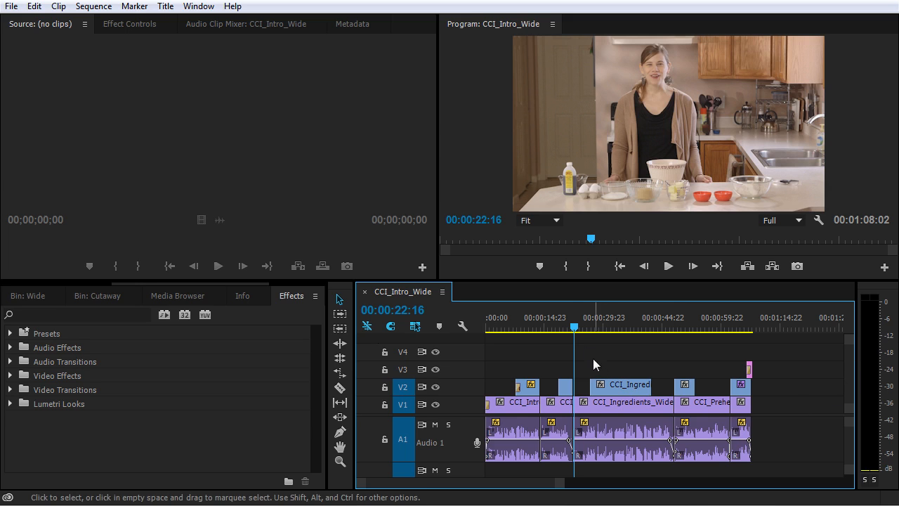
Replay the sequence from the second clip and check the volume level lines on the Audio 1 clips.
left_click_drag(548, 327, 542, 328)
key("space")
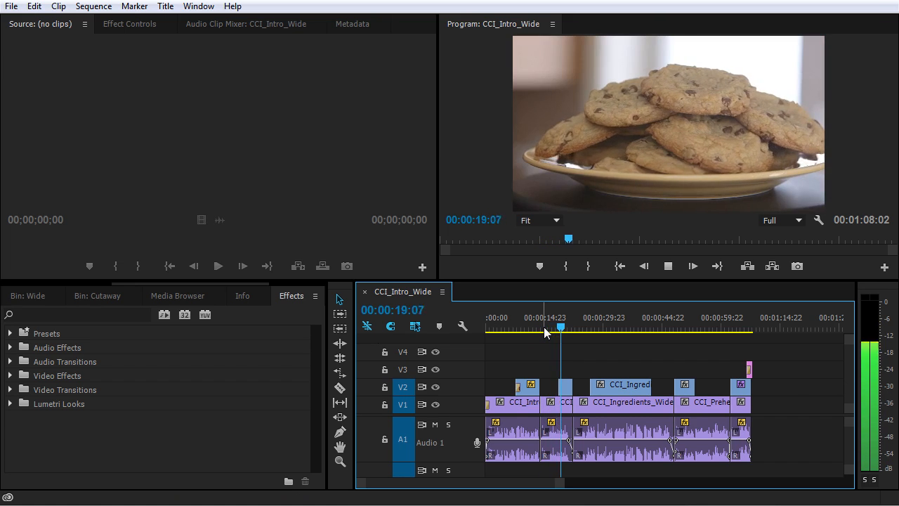
key("space")
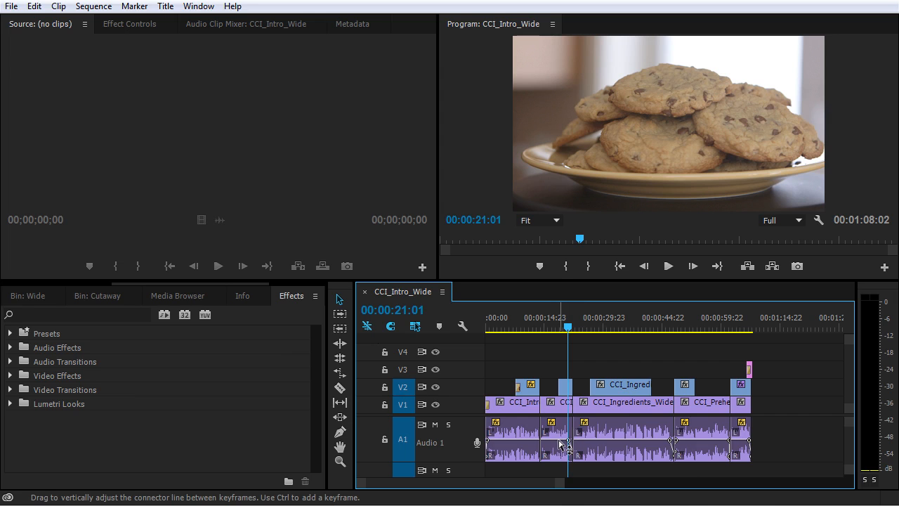
mouse_move(560, 442)
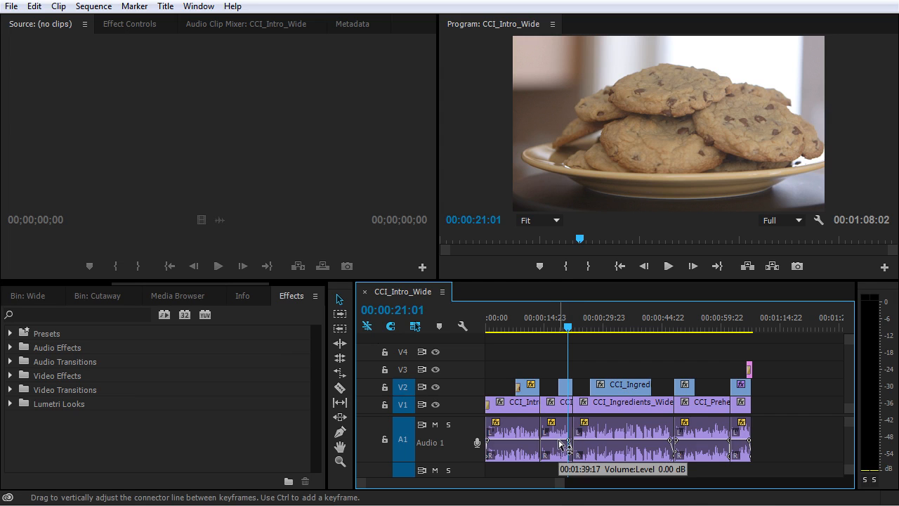
mouse_move(654, 440)
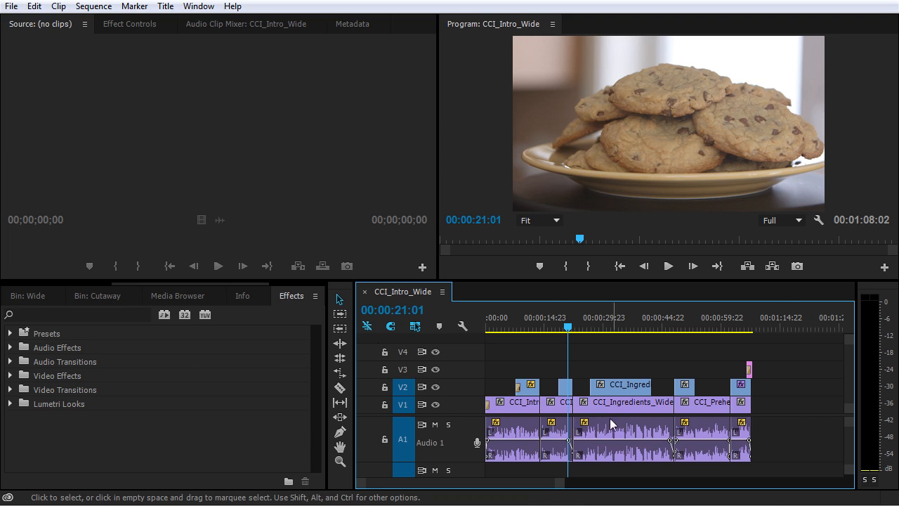
Normalize the max peak of the first CCI_Intro_Wide clip's audio to -2 dB.
left_click(499, 328)
left_click(516, 416)
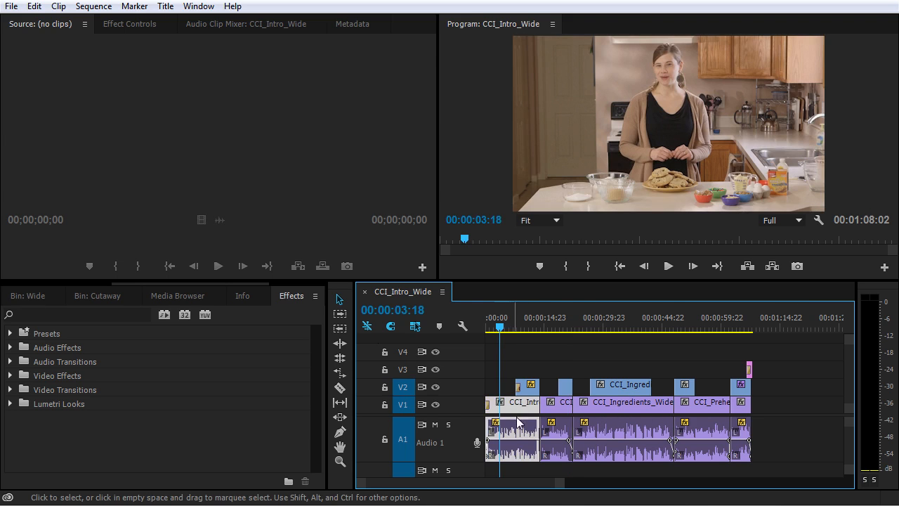
right_click(517, 412)
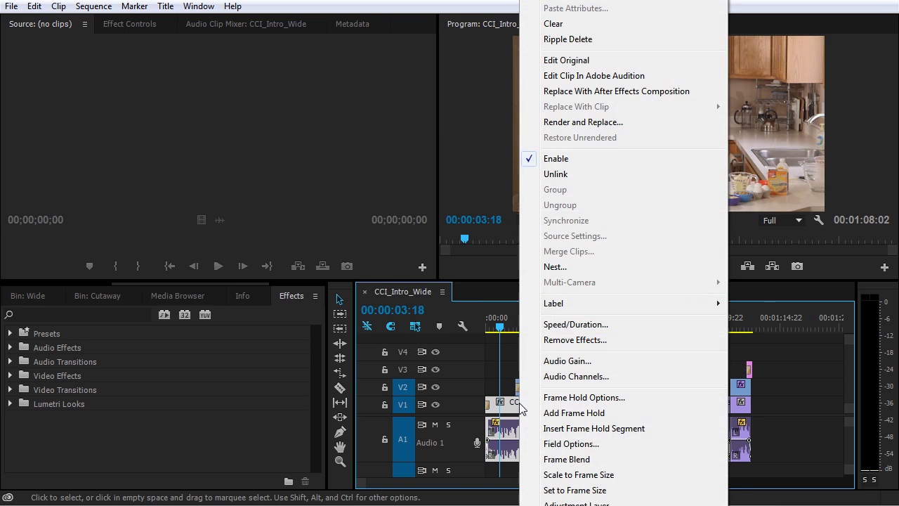
left_click(595, 363)
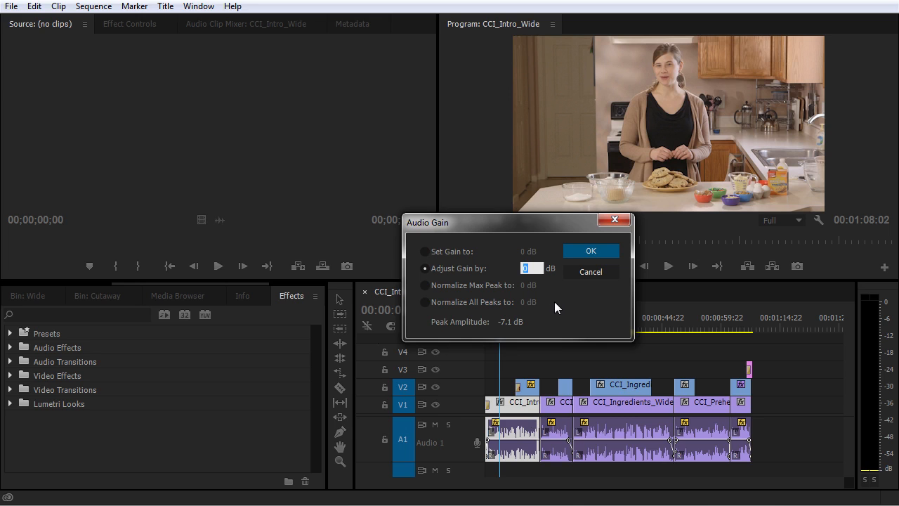
left_click(425, 285)
left_click(520, 285)
type("-2")
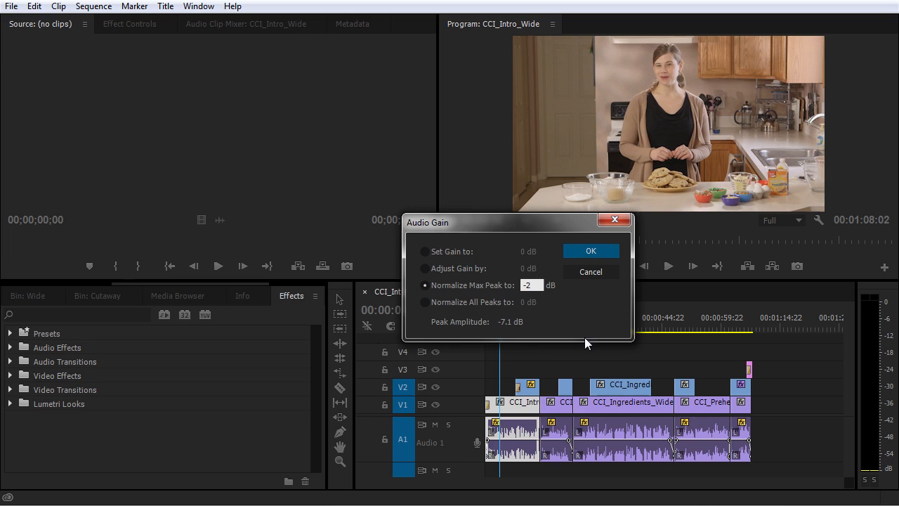
left_click(603, 251)
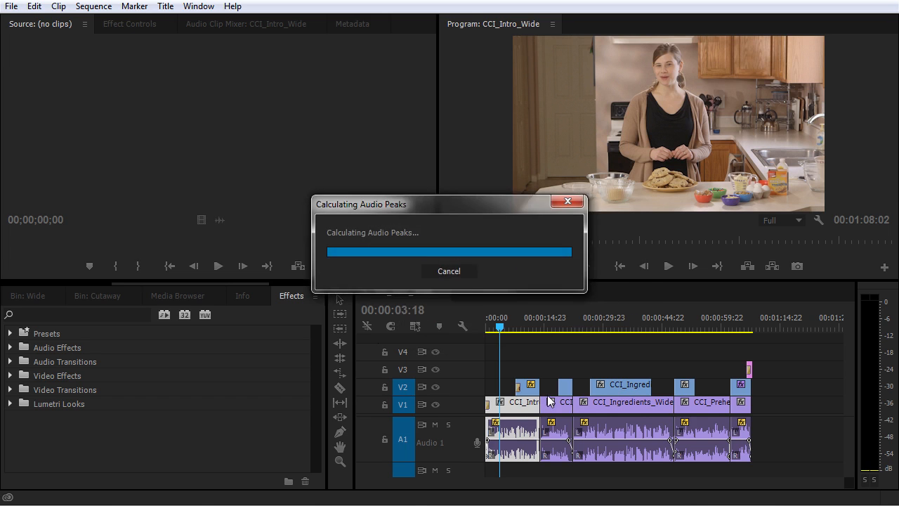
Examine the first clip's waveform up close and play it from the sequence start to check its level.
key("equal")
key("equal")
key("equal")
key("equal")
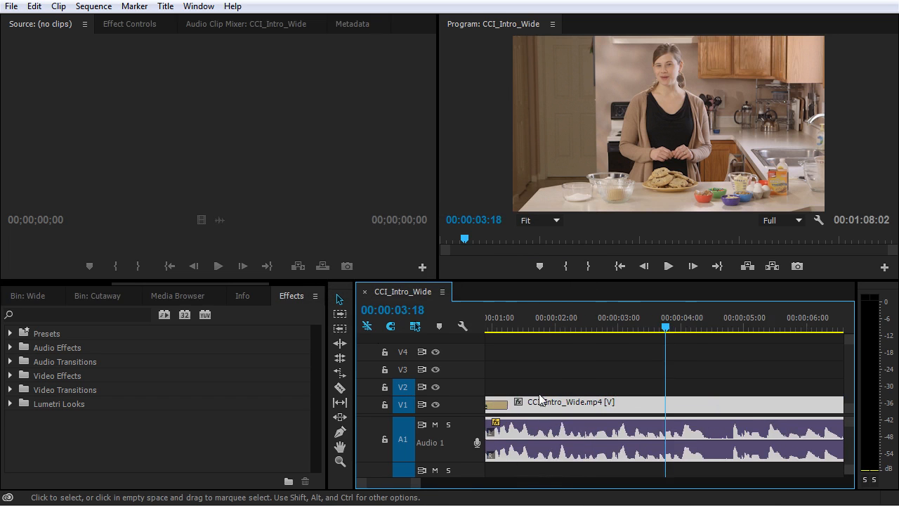
key("minus")
left_click_drag(519, 328, 461, 331)
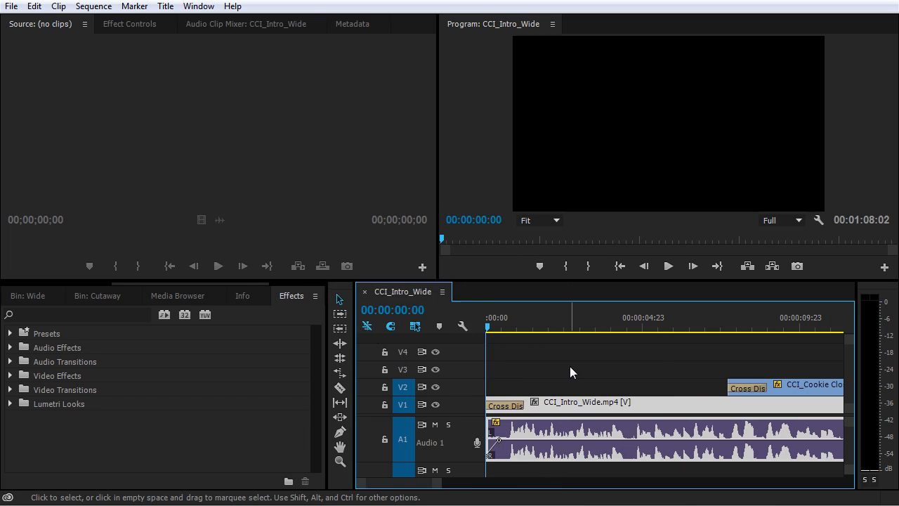
key("space")
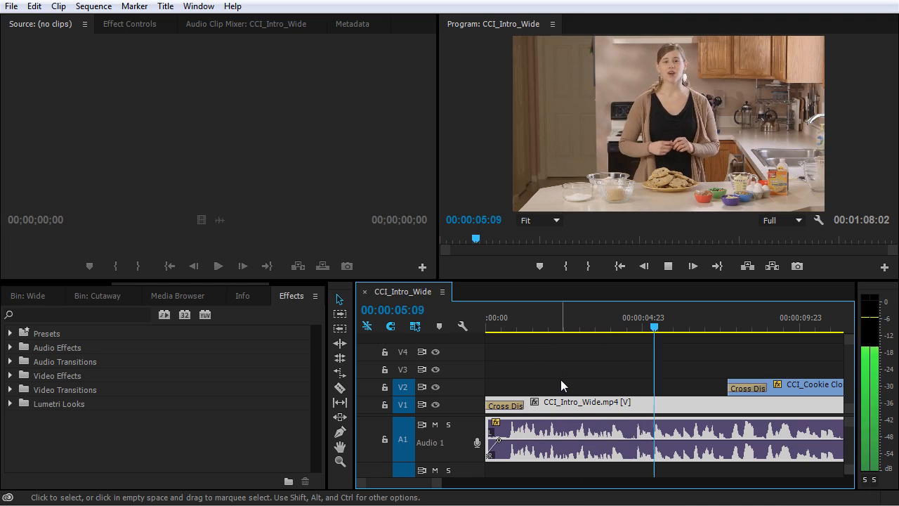
key("space")
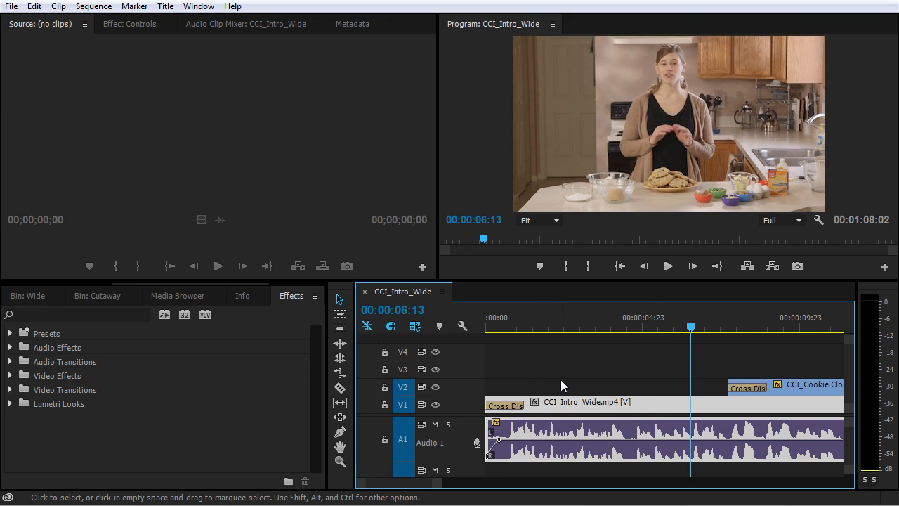
Normalize all peaks of every clip on Audio 1 together and play back the sequence.
left_click(622, 351)
key("backslash")
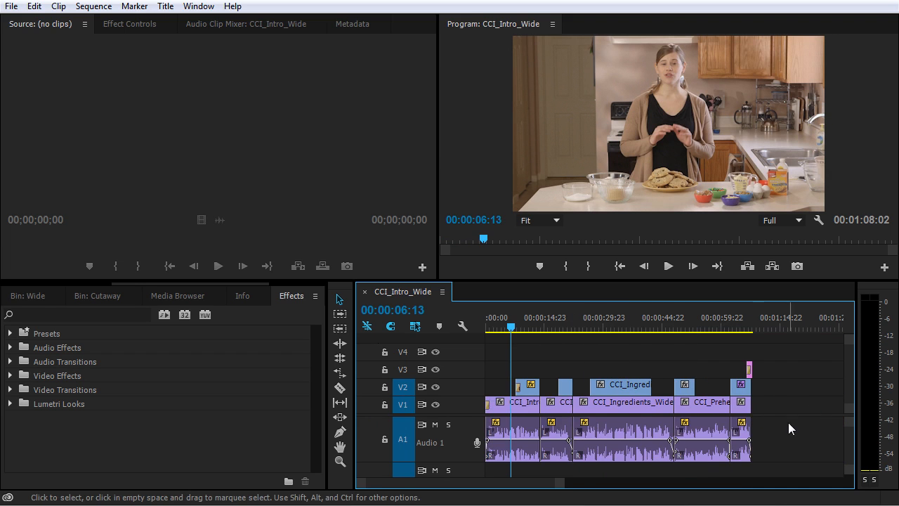
left_click_drag(801, 427, 506, 433)
left_click_drag(814, 423, 500, 433)
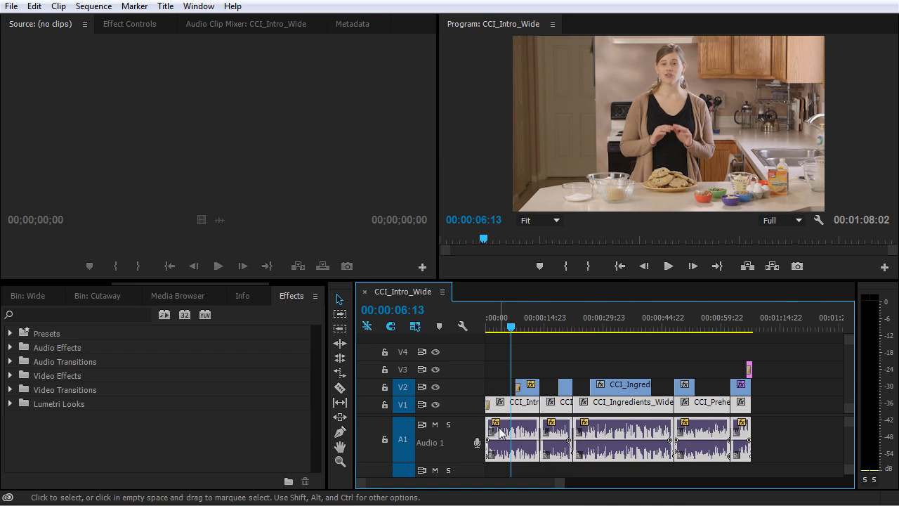
key("g")
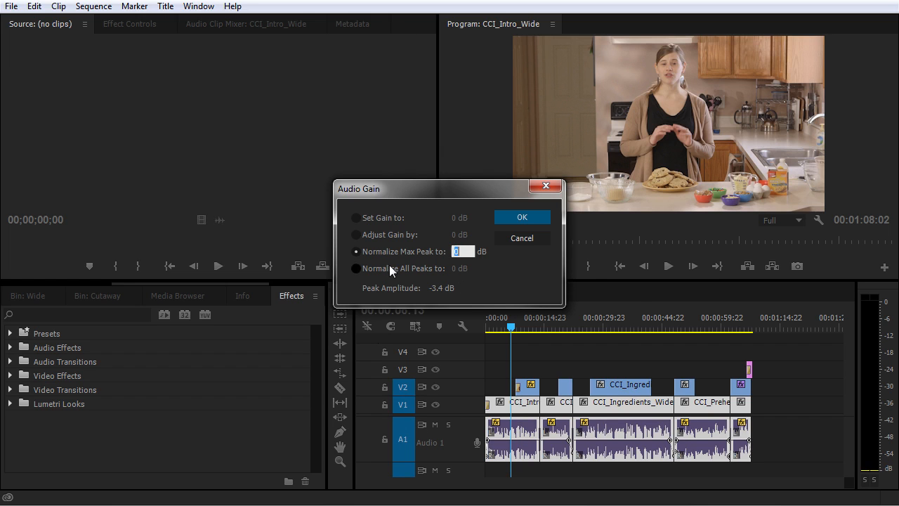
left_click(359, 268)
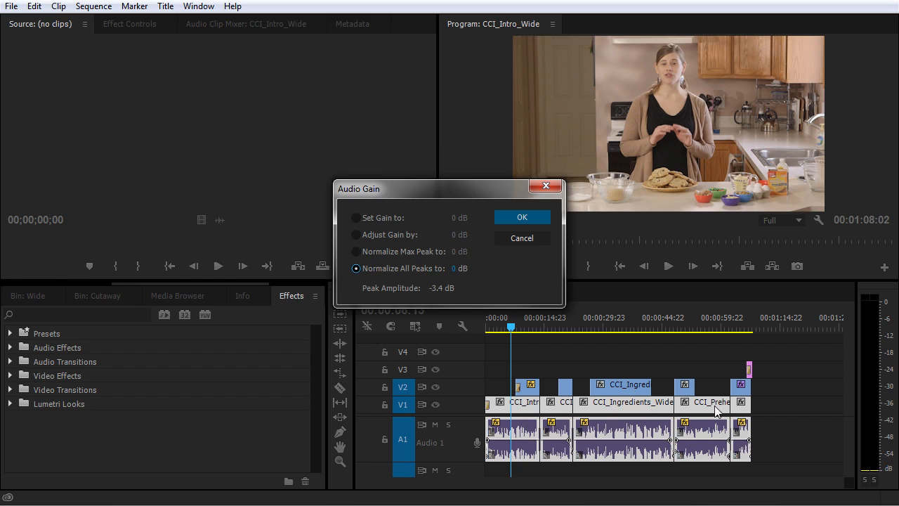
left_click(455, 268)
type("-")
key("Return")
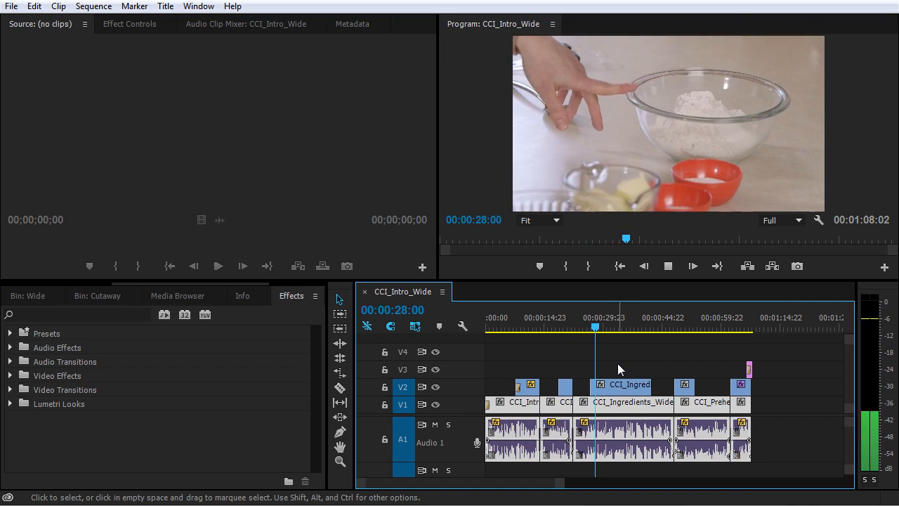
key("space")
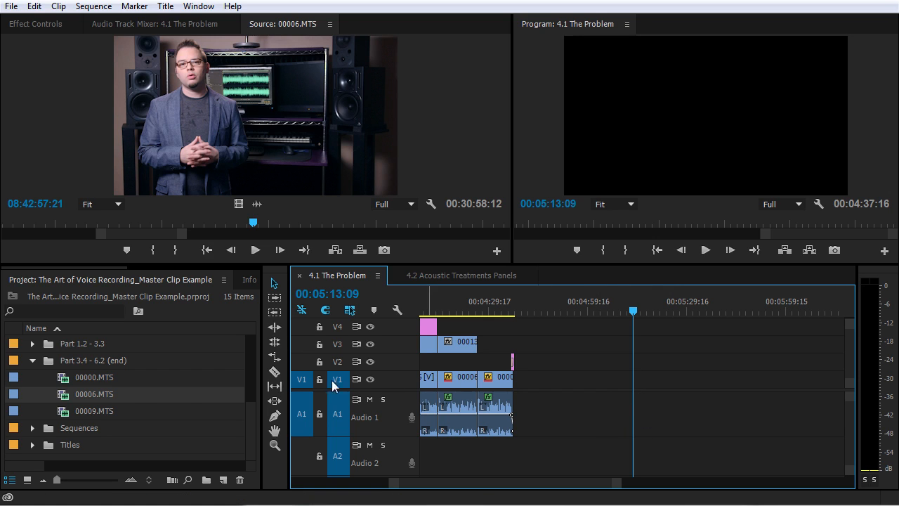
Open the 00006.MTS master clip and display its audio waveform across the whole clip length.
left_click(67, 392)
double_click(63, 397)
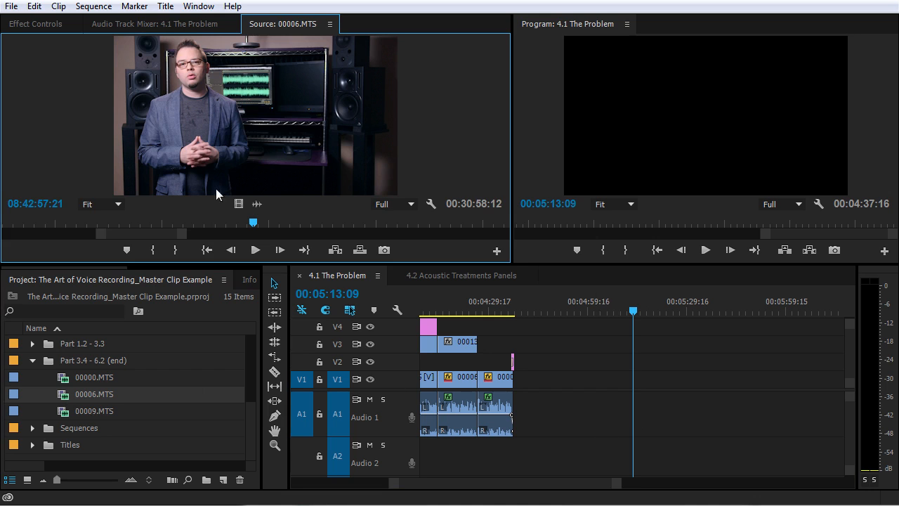
left_click(256, 204)
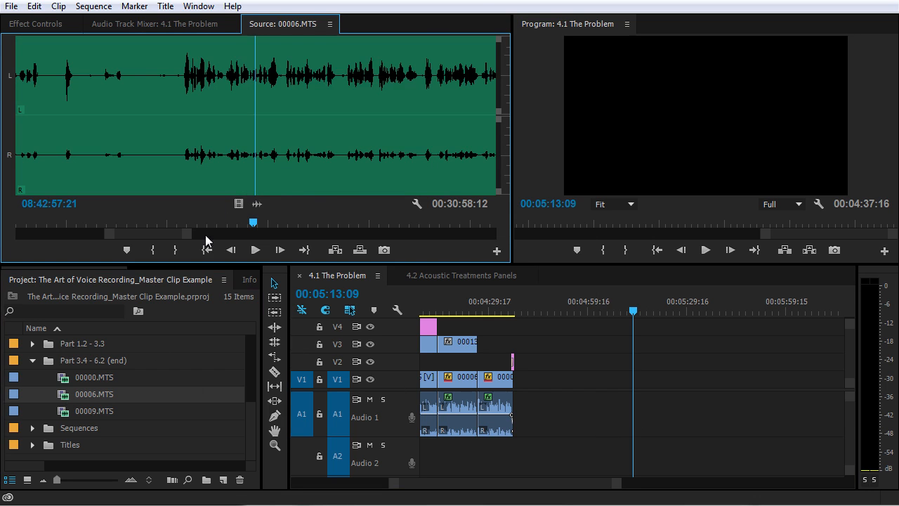
left_click_drag(188, 235, 470, 237)
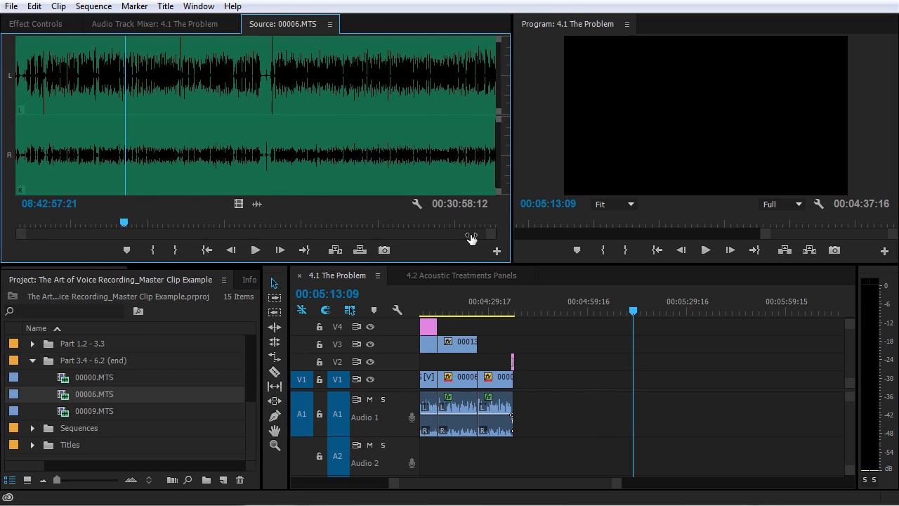
Adjust the audio gain of the 00006.MTS master clip by 10 dB in the project.
left_click(33, 394)
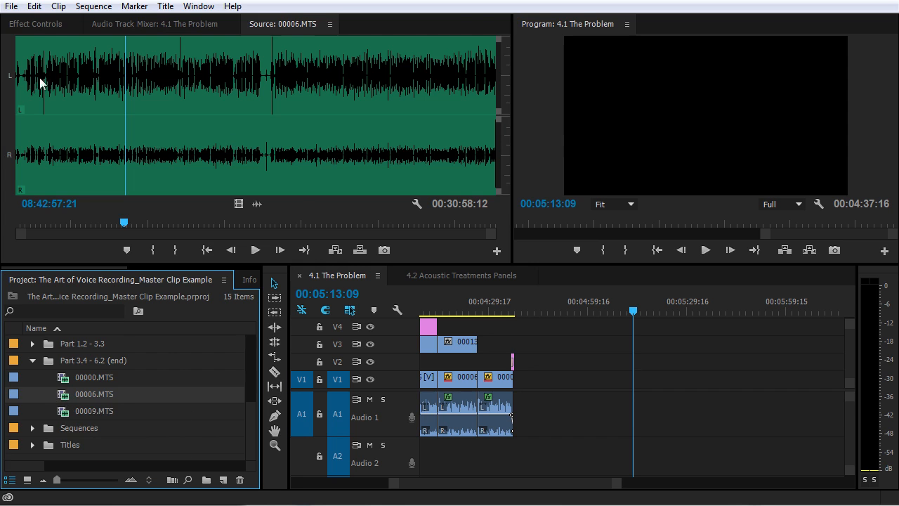
left_click(58, 7)
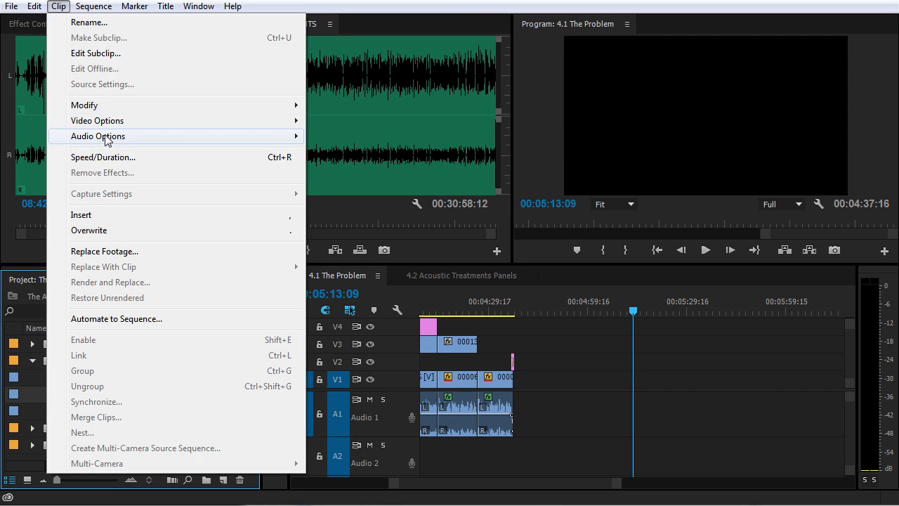
mouse_move(107, 136)
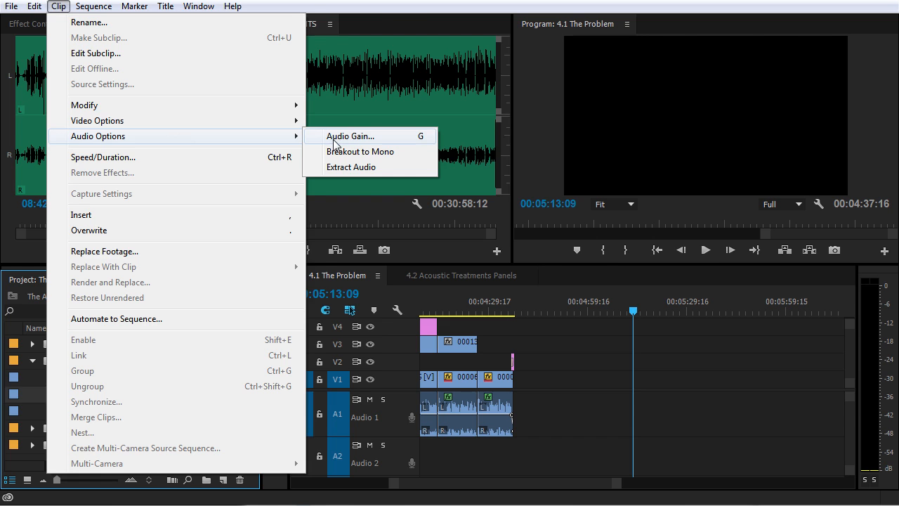
left_click(334, 142)
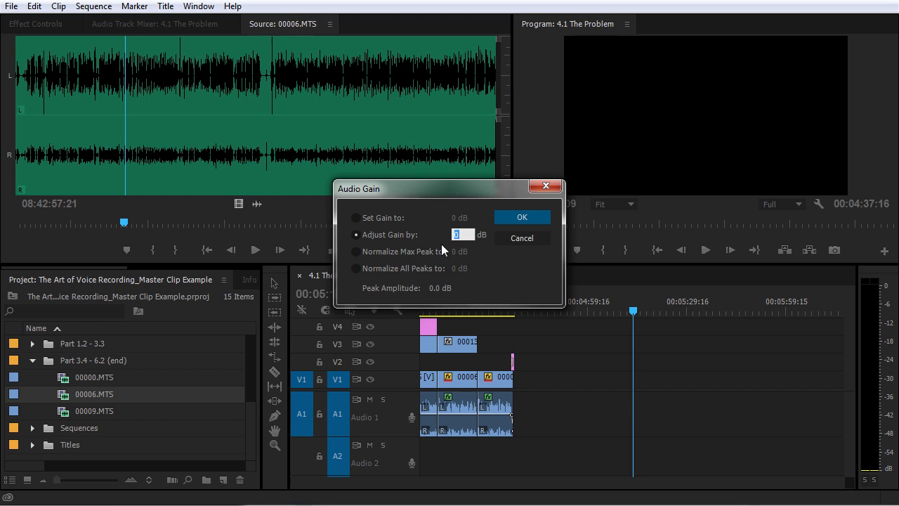
type("10")
left_click(520, 218)
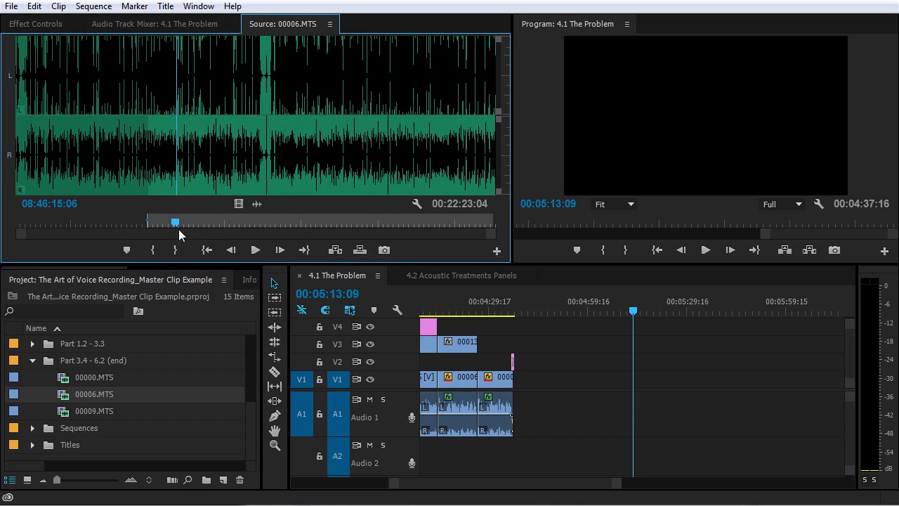
Mark a range of about 1 min 46 s in 00006.MTS and add it after the existing clips in the 4.1 The Problem sequence.
left_click(174, 250)
left_click(238, 203)
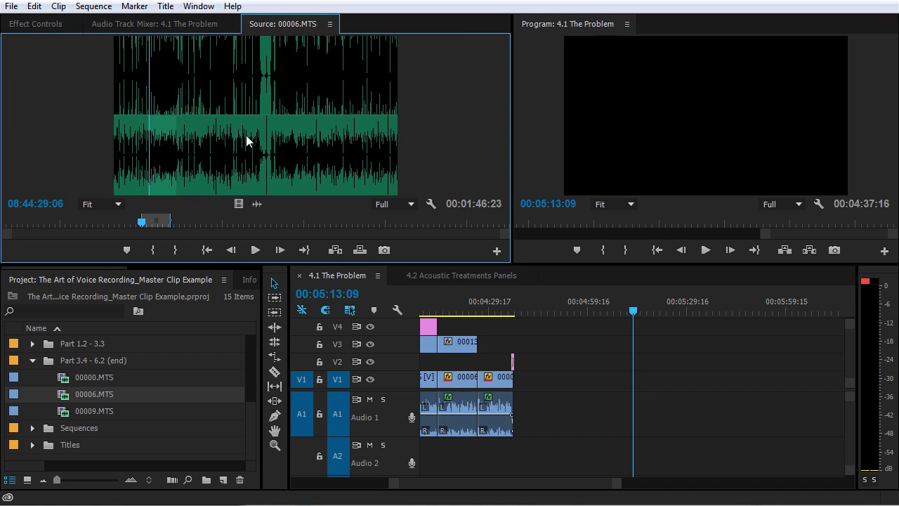
left_click_drag(243, 127, 562, 398)
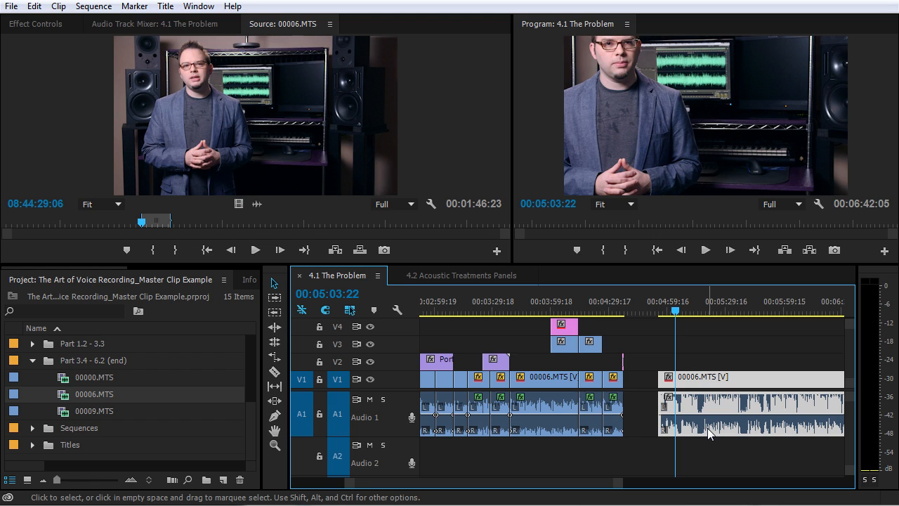
Normalize all peaks of all the Audio 1 clips, including the newly added 00006.MTS clip, to -2 dB.
left_click_drag(724, 457, 427, 401)
right_click(533, 410)
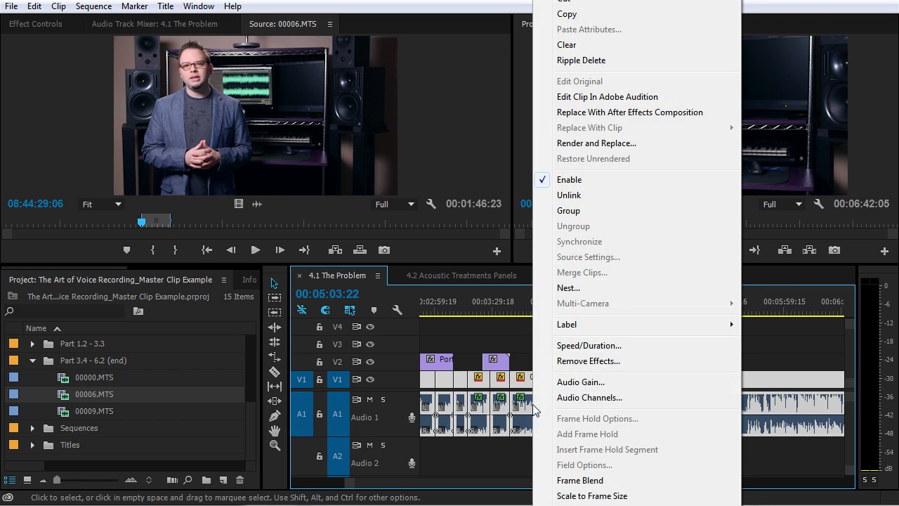
left_click(583, 380)
left_click(398, 269)
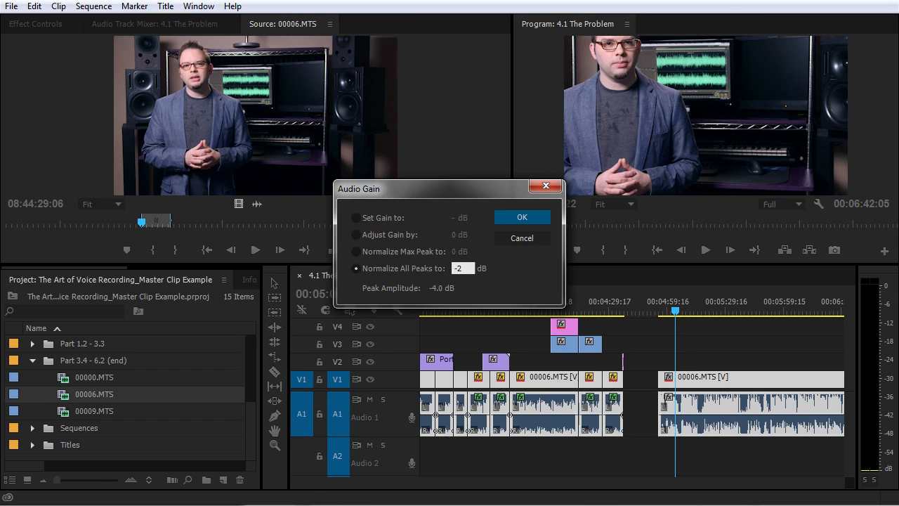
key("Return")
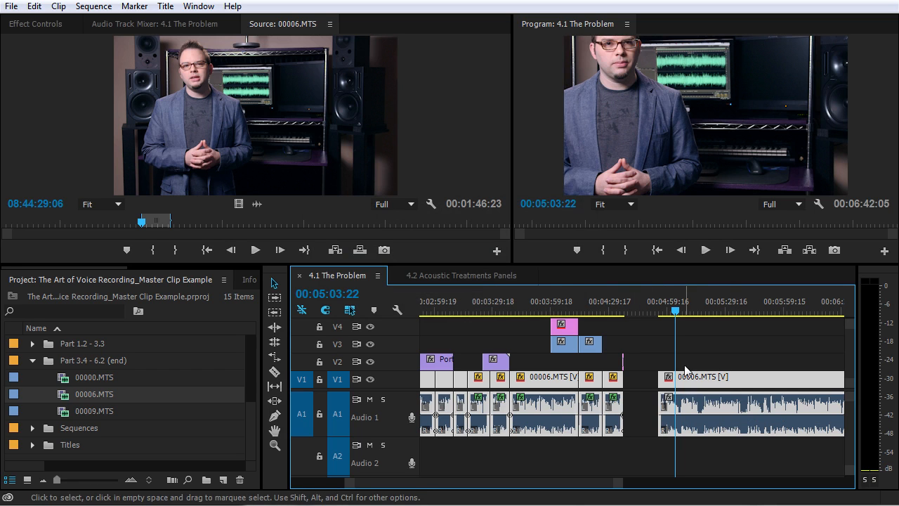
Add the marked 00006.MTS range again directly after the last clip and compare the two clips' waveforms where they meet.
key("minus")
key("minus")
left_click(360, 156)
left_click_drag(360, 155, 630, 395)
left_click(612, 302)
key("equal")
key("equal")
key("equal")
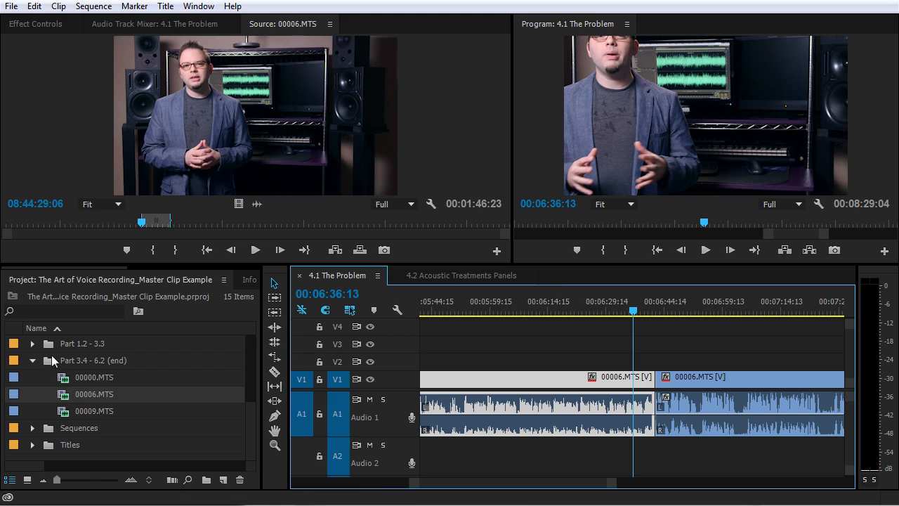
Set the audio gain of the 00006.MTS master clip in the project to 4 dB.
left_click(61, 398)
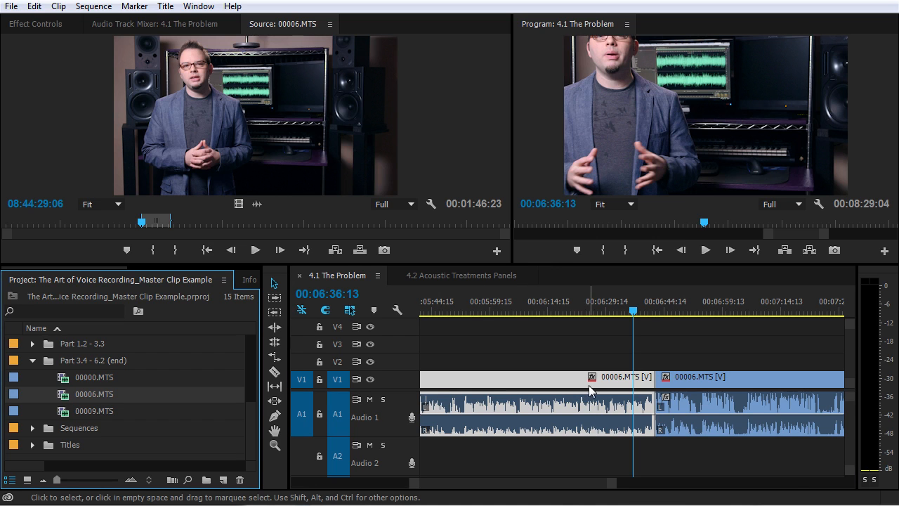
key("minus")
key("minus")
key("minus")
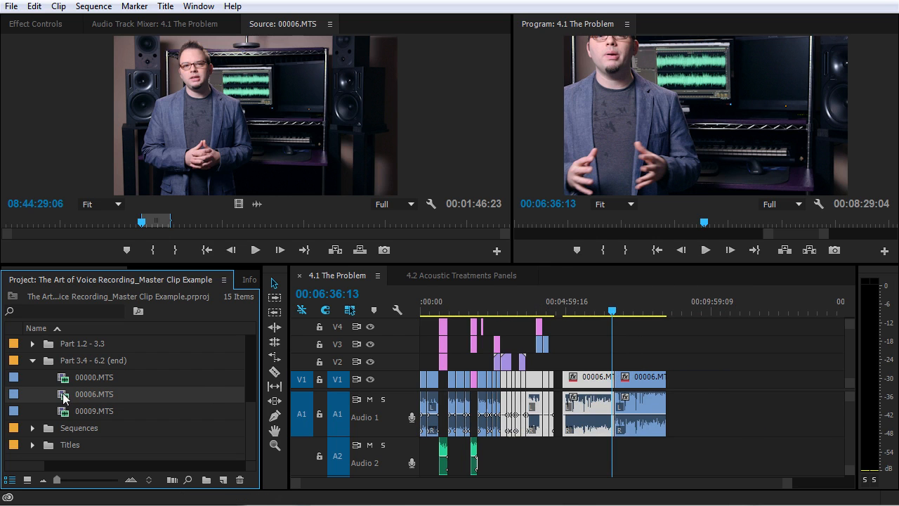
key("g")
left_click(380, 237)
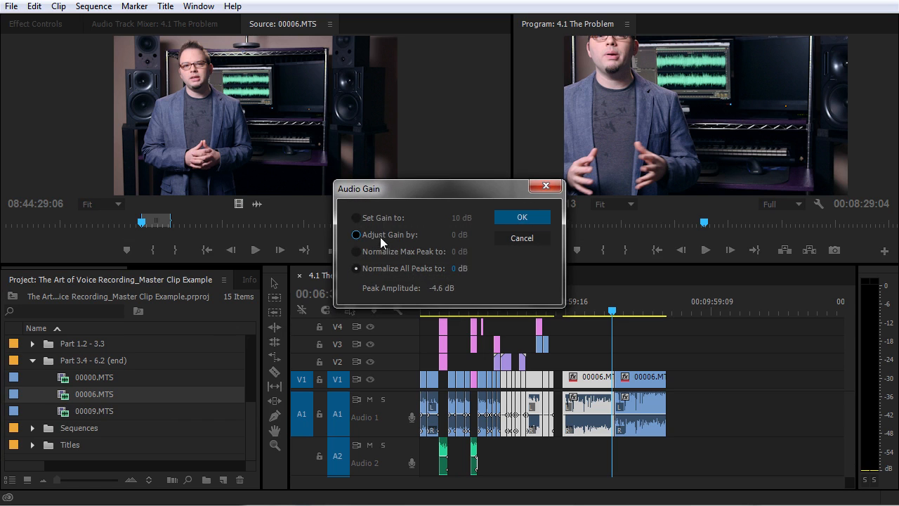
left_click(387, 219)
left_click(458, 219)
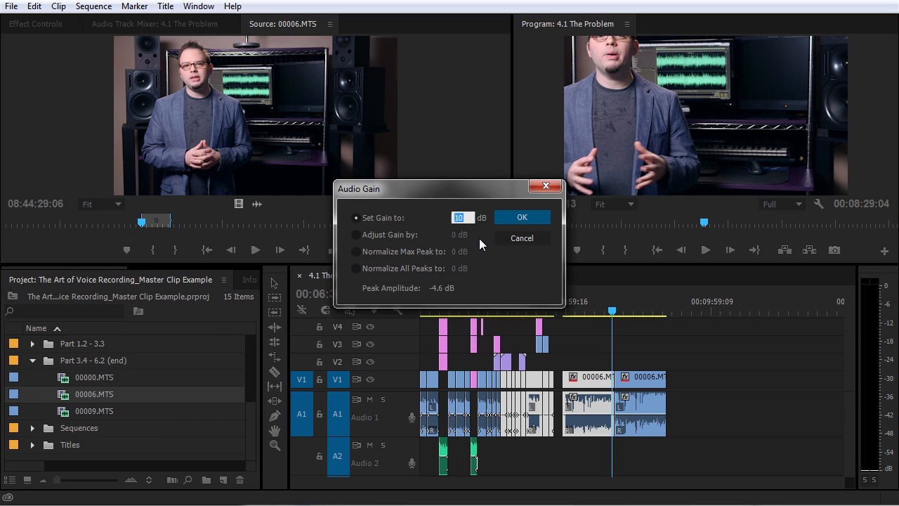
type("4")
left_click(522, 217)
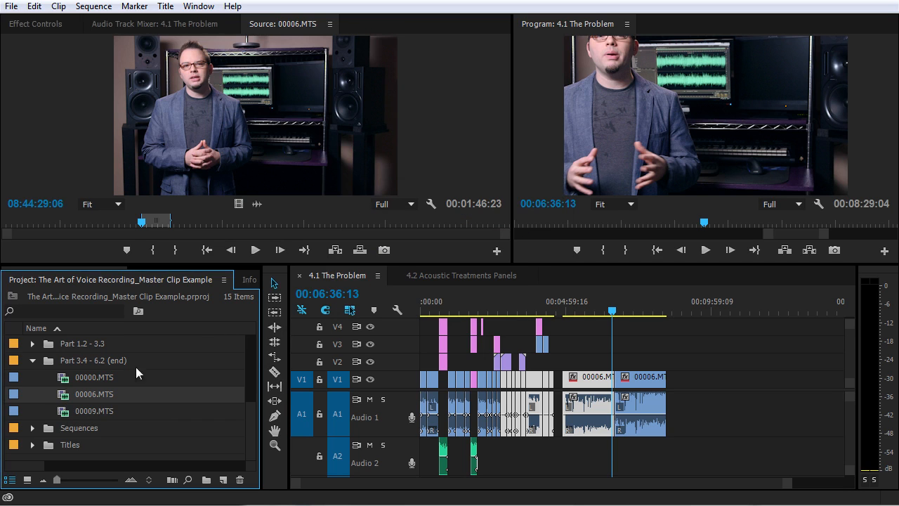
Add the marked 00006.MTS range after the last clip and open the Audio Gain settings for all the Audio 1 clips.
left_click_drag(127, 144, 668, 410)
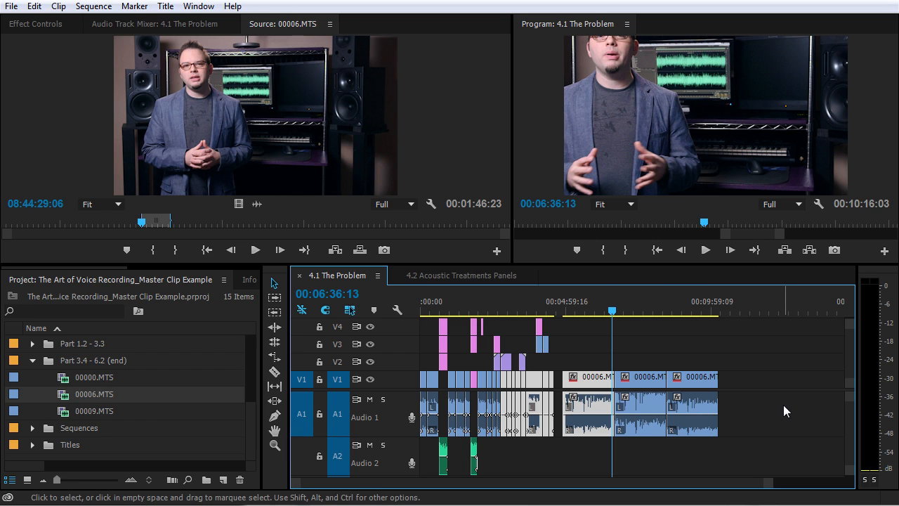
left_click_drag(783, 404, 576, 411)
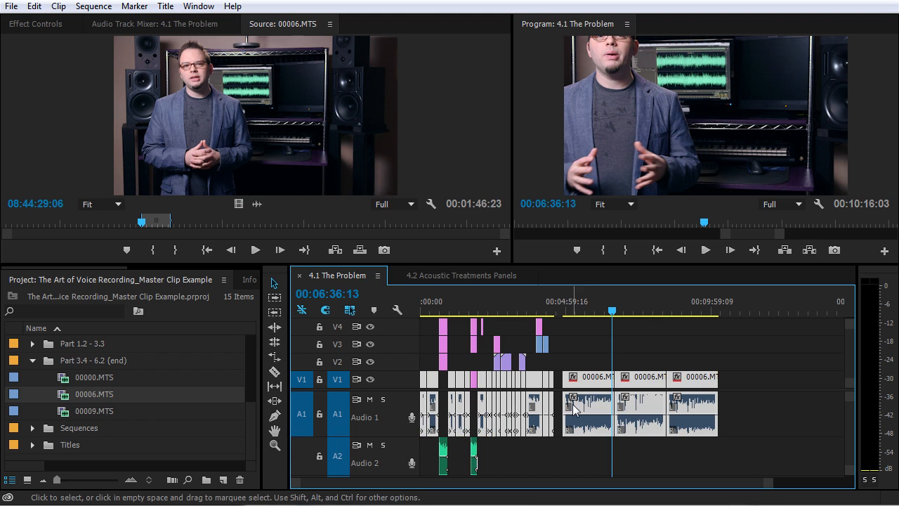
key("g")
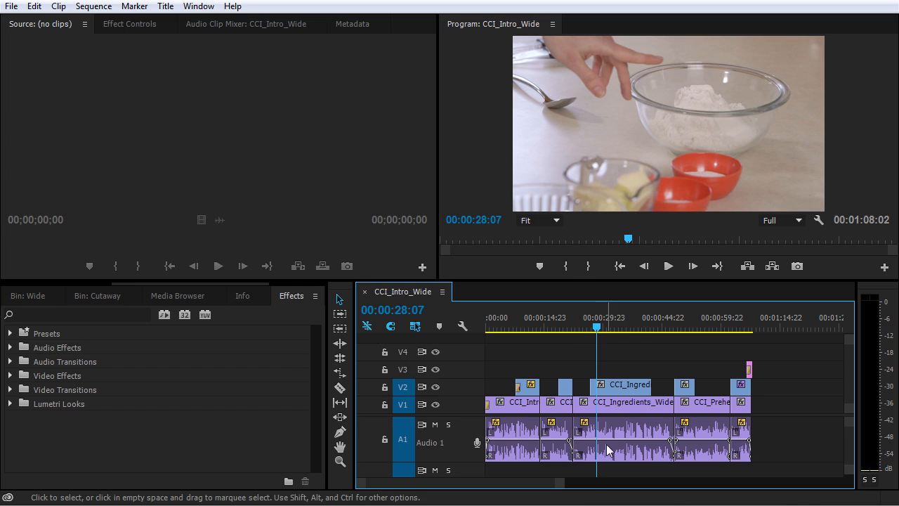
Add two volume keyframes at about 00:00:28 in the CCI_Ingredients_Wide.mp4 audio and raise the level of the section before them.
key("equal")
key("equal")
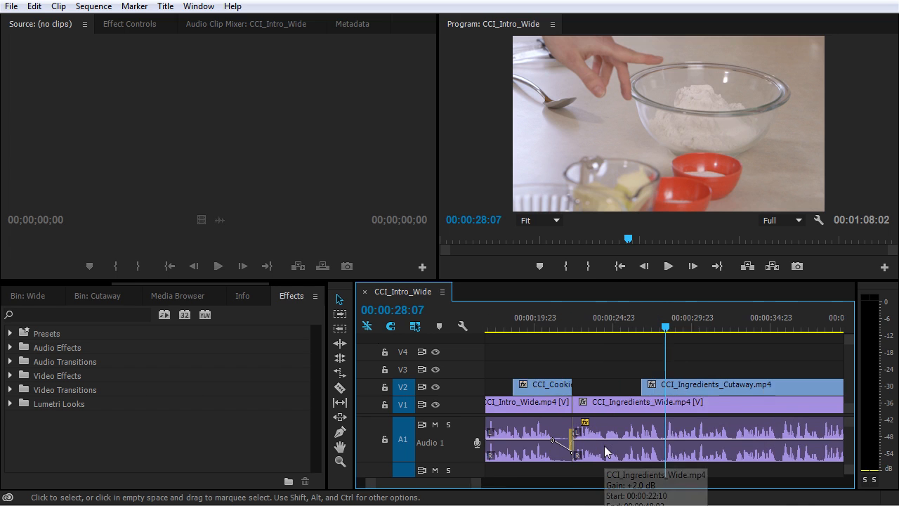
key("equal")
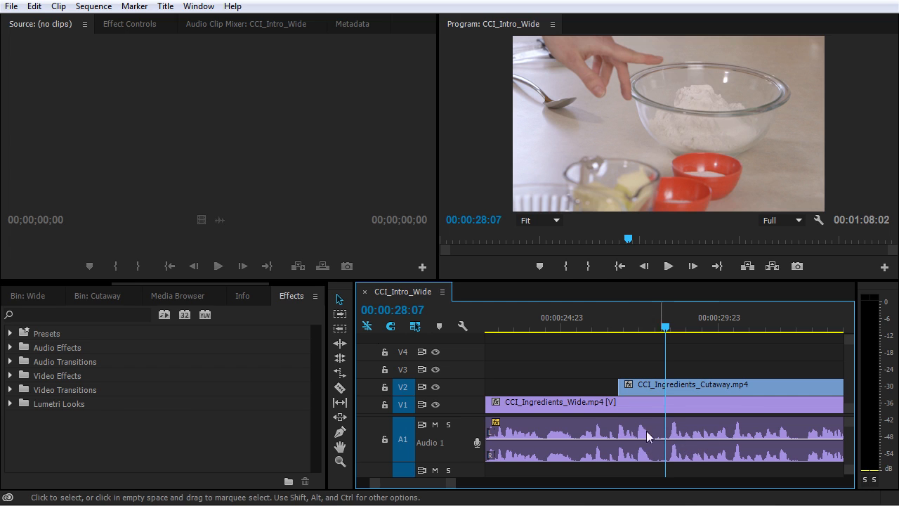
left_click(669, 440, "ctrl")
left_click(655, 439, "ctrl")
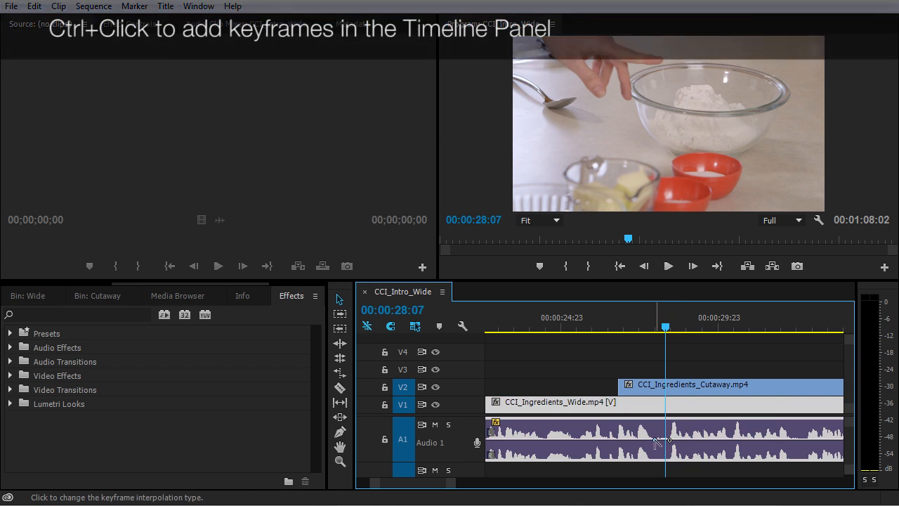
scroll(569, 371, "up", 2)
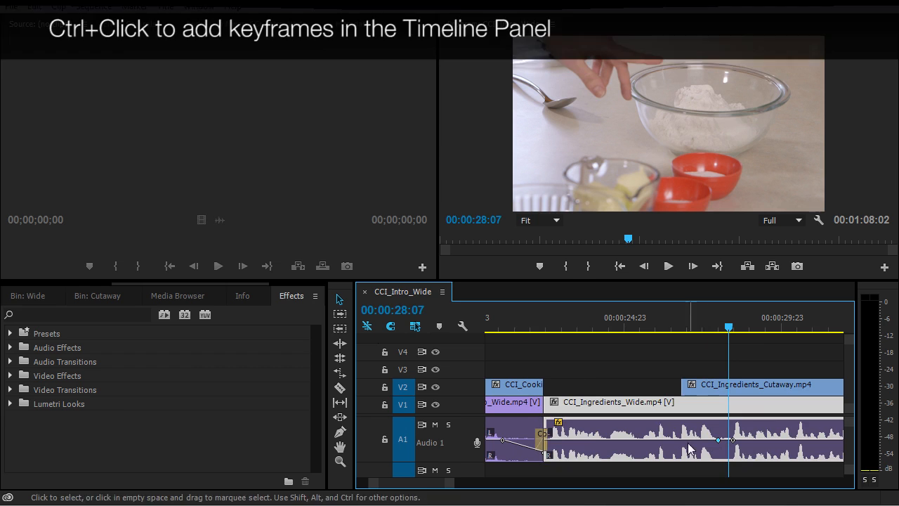
left_click_drag(688, 444, 688, 433)
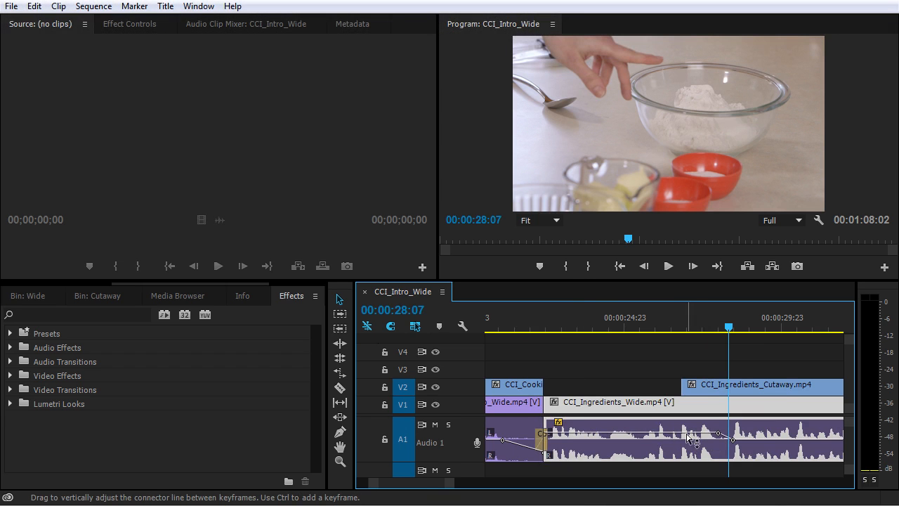
Play back the start of the CCI_Ingredients_Wide.mp4 clip across the two new volume keyframes.
left_click(541, 317)
key("space")
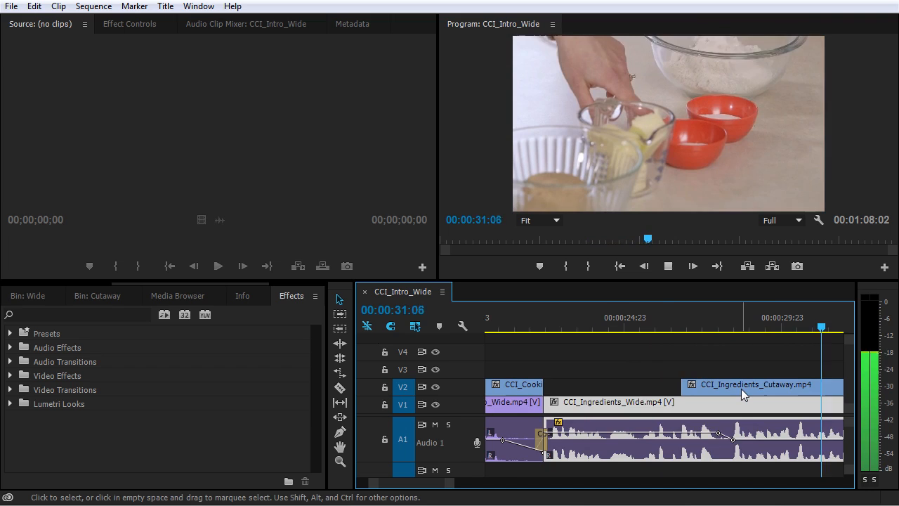
key("space")
scroll(728, 394, "up", 3)
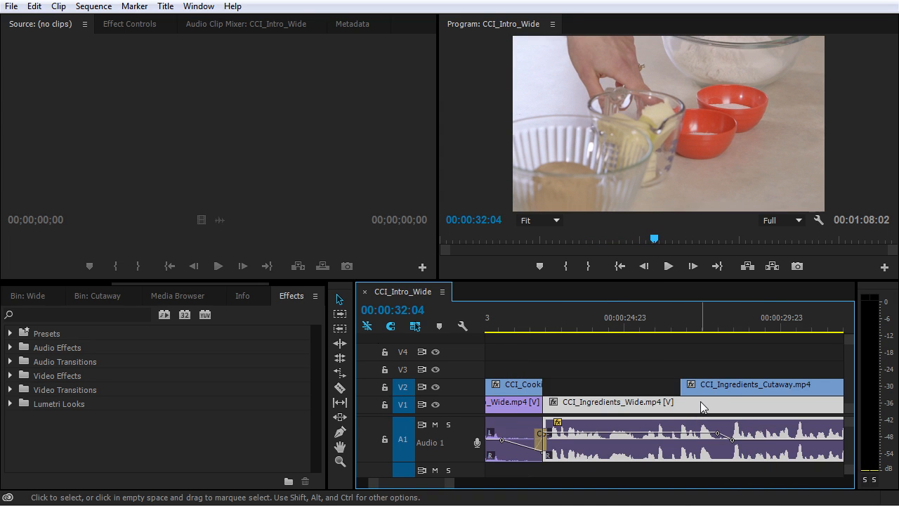
Play back the end of the CCI_Ingredients_Wide.mp4 clip from 00:00:43:19 through its closing audio fade.
key("minus")
key("minus")
key("minus")
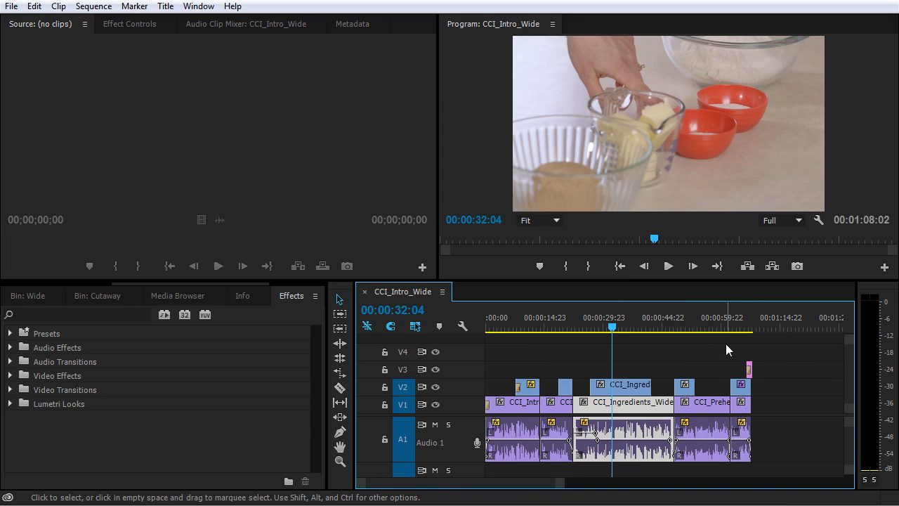
left_click(657, 328)
key("equal")
key("equal")
key("equal")
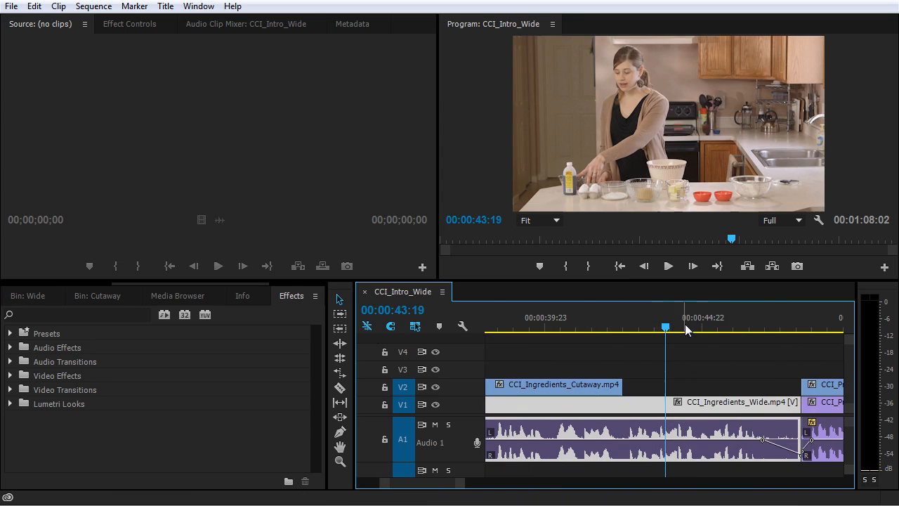
key("space")
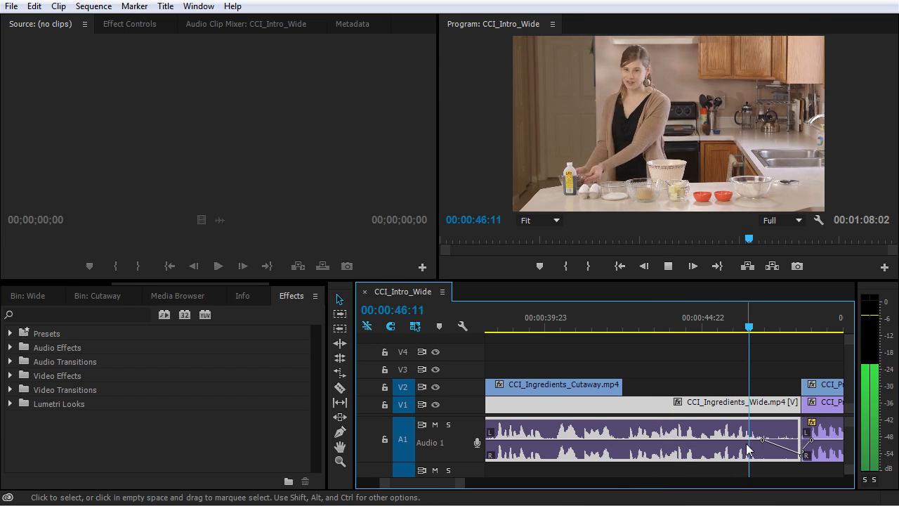
key("space")
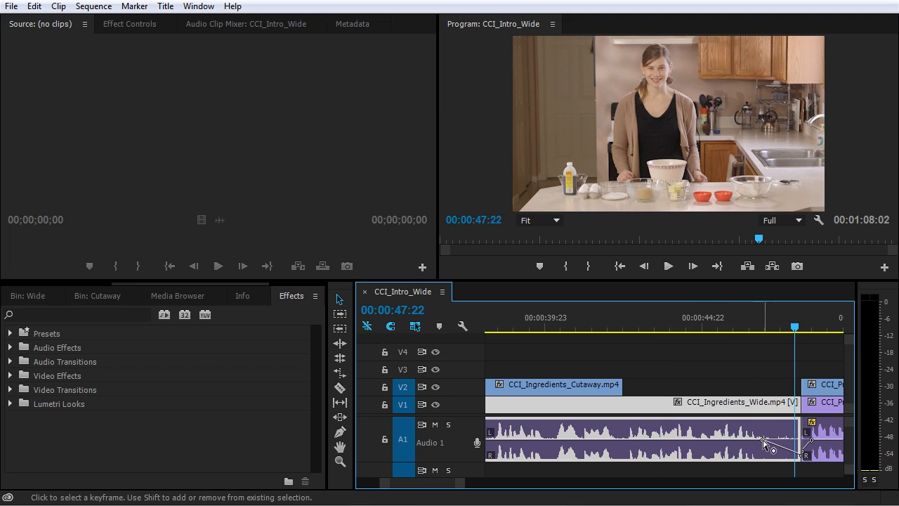
Raise the CCI_Ingredients_Wide.mp4 audio level with keyframes just before its closing fade, starting at about 00:00:45, and play back that part.
left_click(704, 440, "ctrl")
left_click(733, 440, "ctrl")
left_click_drag(747, 440, 720, 440)
left_click(718, 329)
key("space")
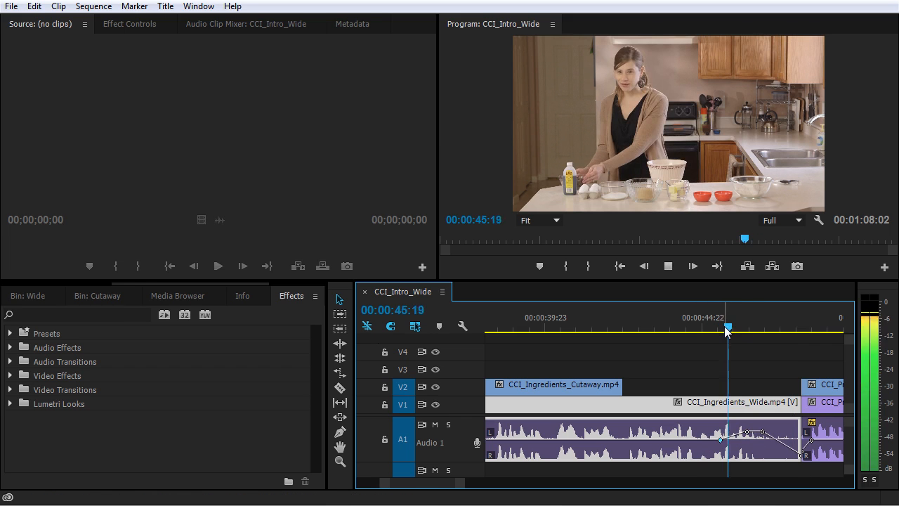
key("space")
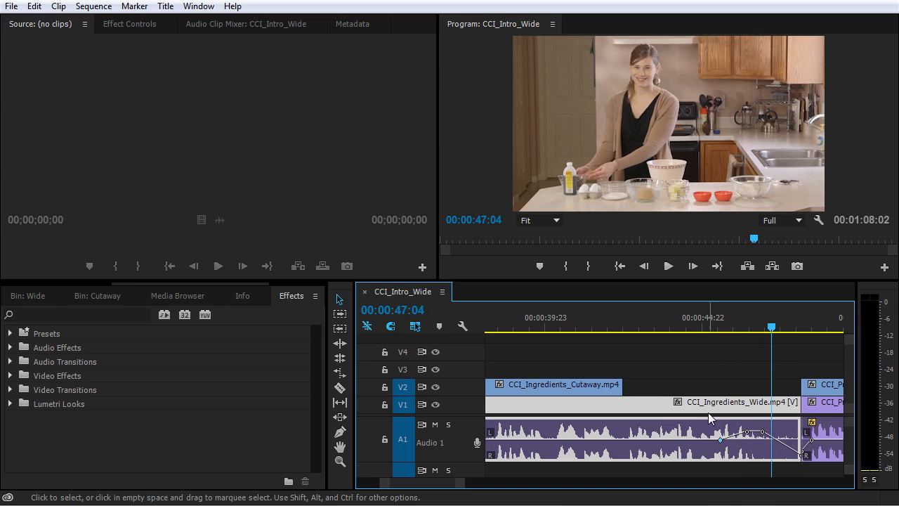
Add another volume keyframe at about 00:00:43 in the CCI_Ingredients_Wide.mp4 audio.
left_click(643, 440, "ctrl")
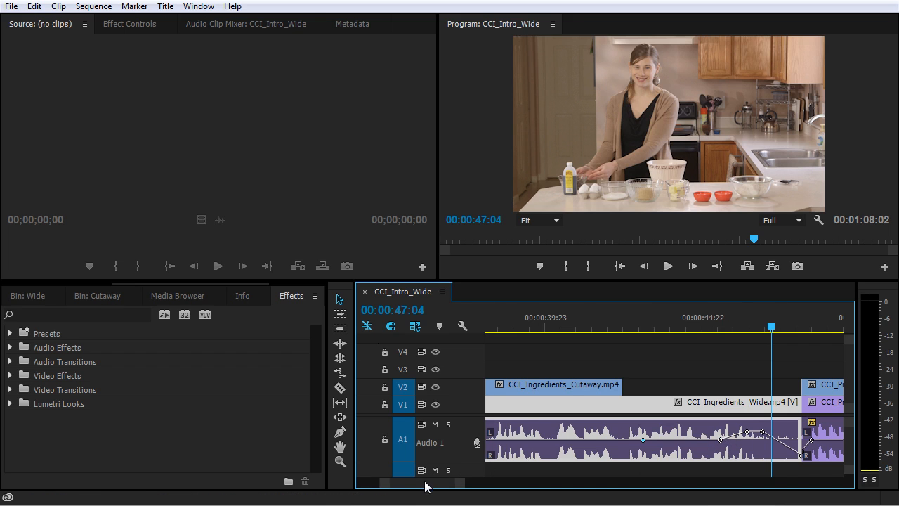
scroll(424, 485, "left", 5)
left_click_drag(418, 479, 474, 485)
Try raising the CCI_Ingredients_Wide.mp4 audio level around 00:00:43 by moving the keyframe and using an extra one, undoing both attempts.
left_click_drag(697, 441, 706, 431)
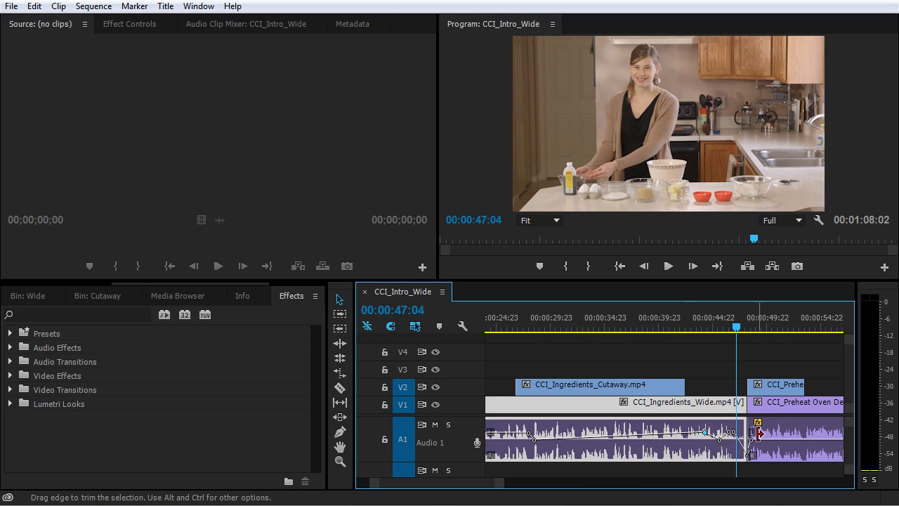
key("ctrl+z")
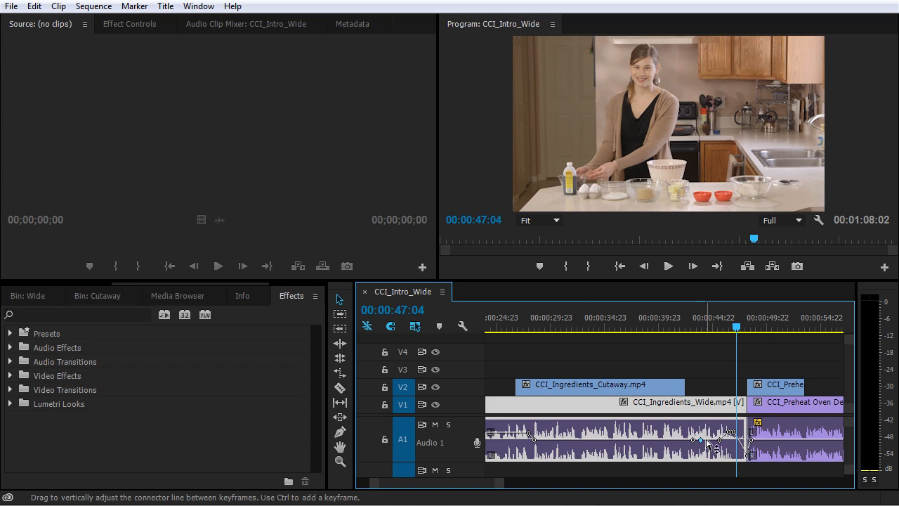
mouse_move(709, 443)
left_mouse_down()
mouse_move(722, 437)
mouse_move(695, 439)
mouse_move(701, 433)
left_mouse_up()
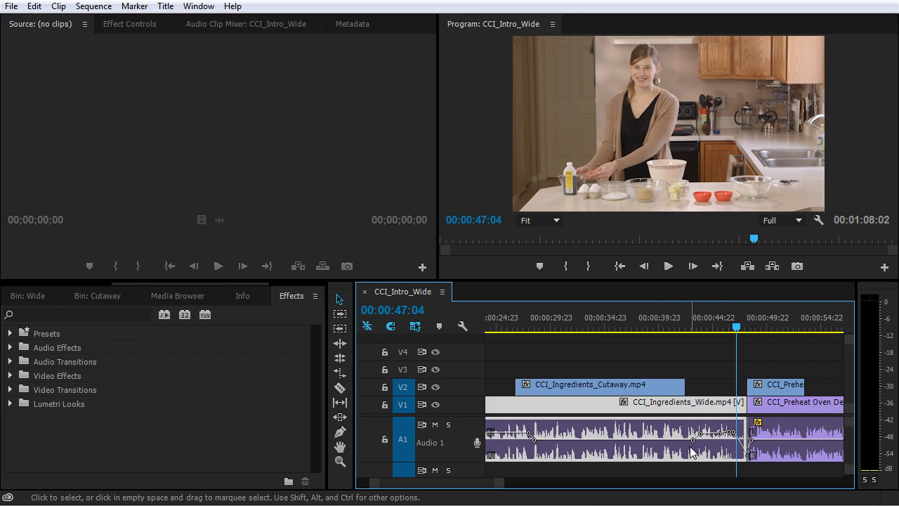
key("ctrl+z")
key("ctrl+z")
key("ctrl+z")
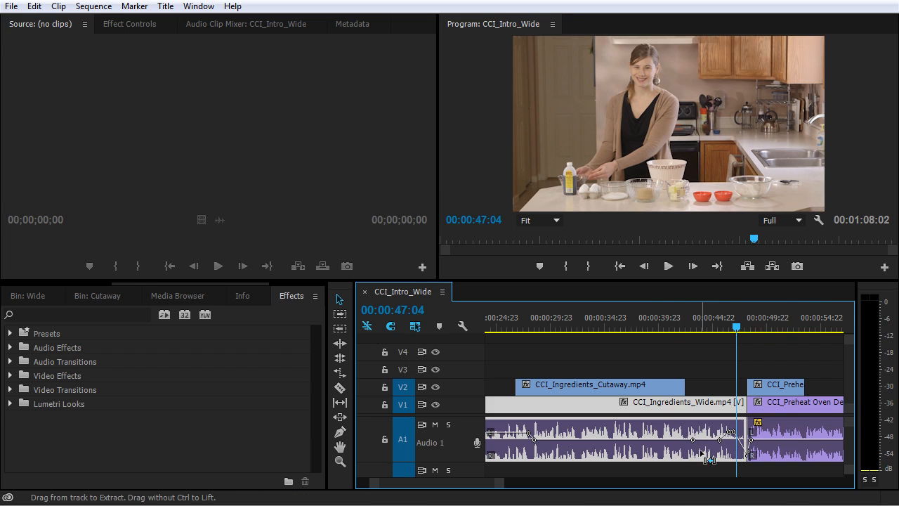
Deselect the clip and show the whole CCI_Intro_Wide sequence in the timeline.
left_click(717, 369)
key("backslash")
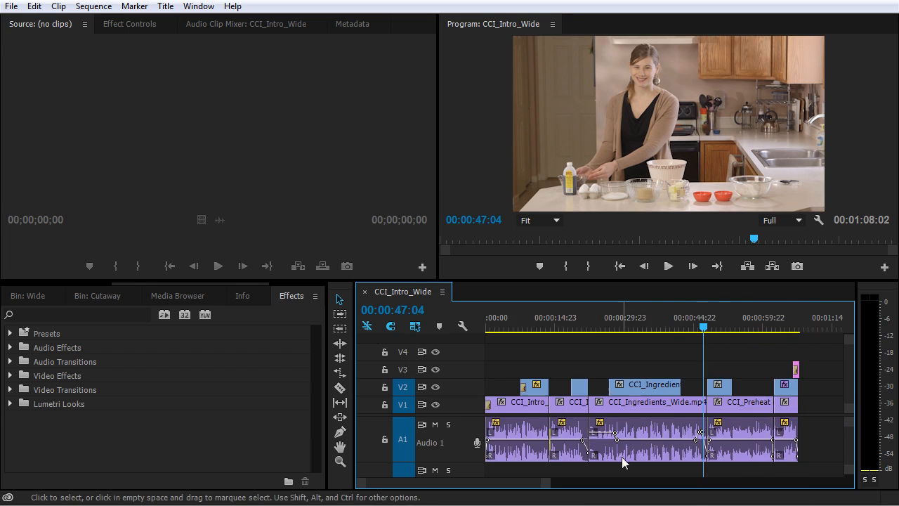